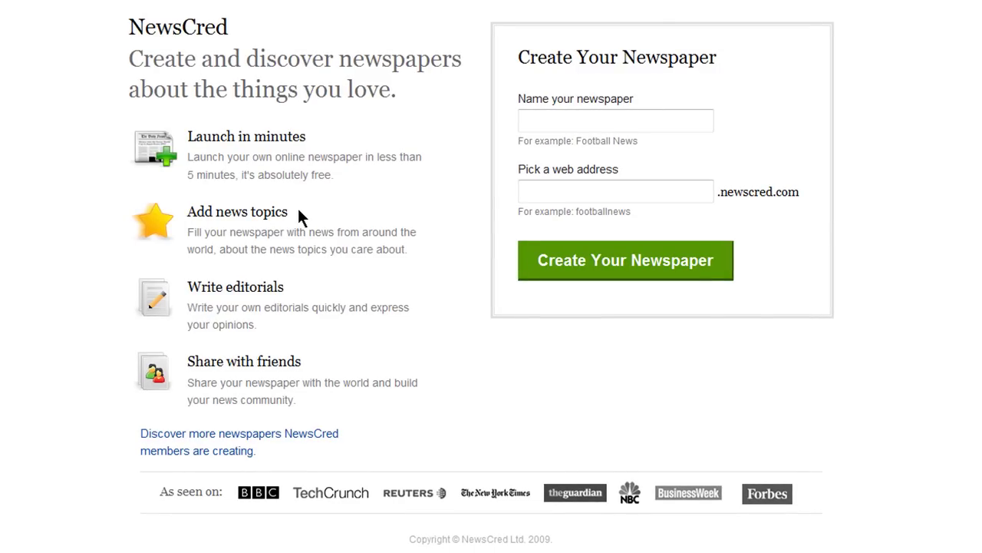
Create a newspaper named 'DG Tech' with the web address 'DGTech'
click(703, 121)
text(DG Tech)
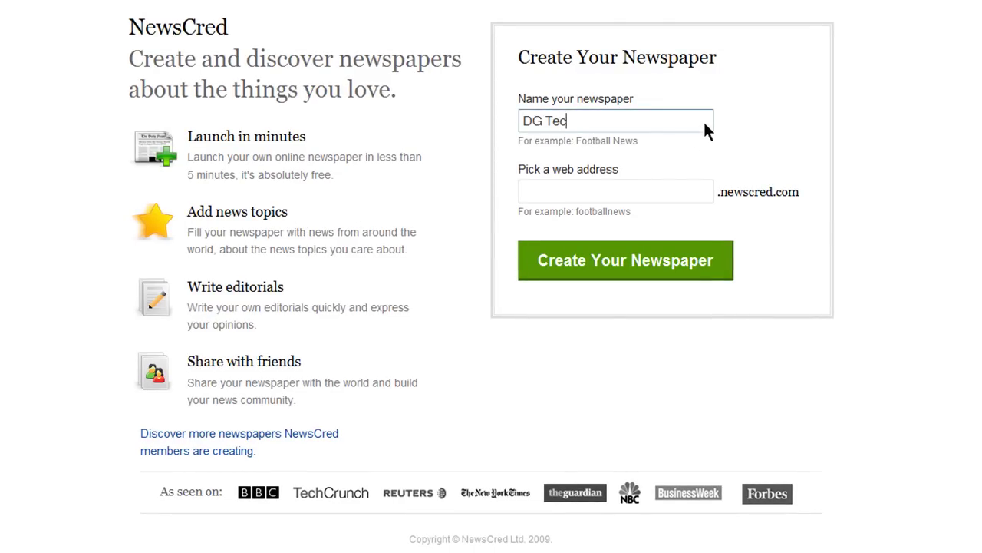
click(694, 191)
text(DG)
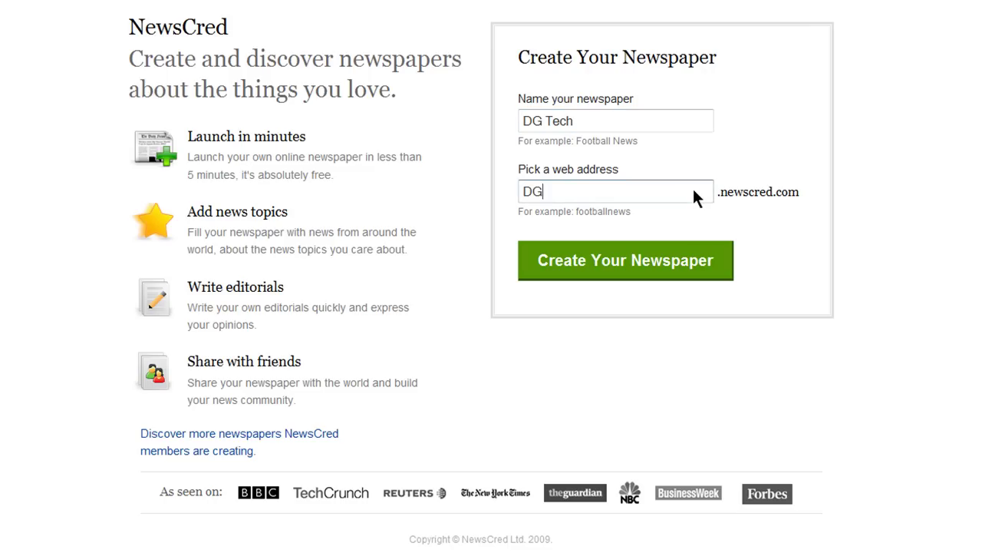
text(Tech)
click(681, 263)
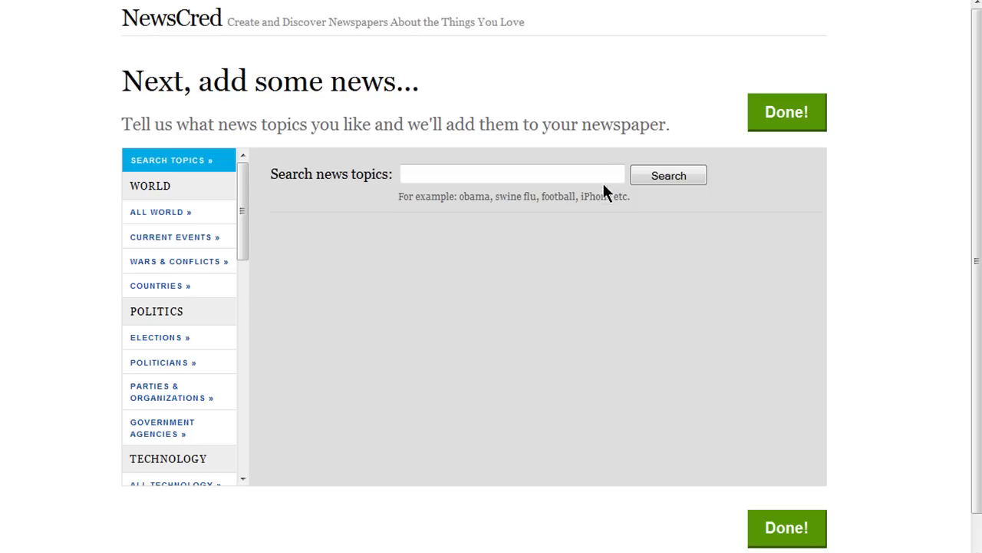
Search for 'screencast', add the Screencast topic, and show the Current Events topics
click(457, 177)
text(screencast)
click(684, 172)
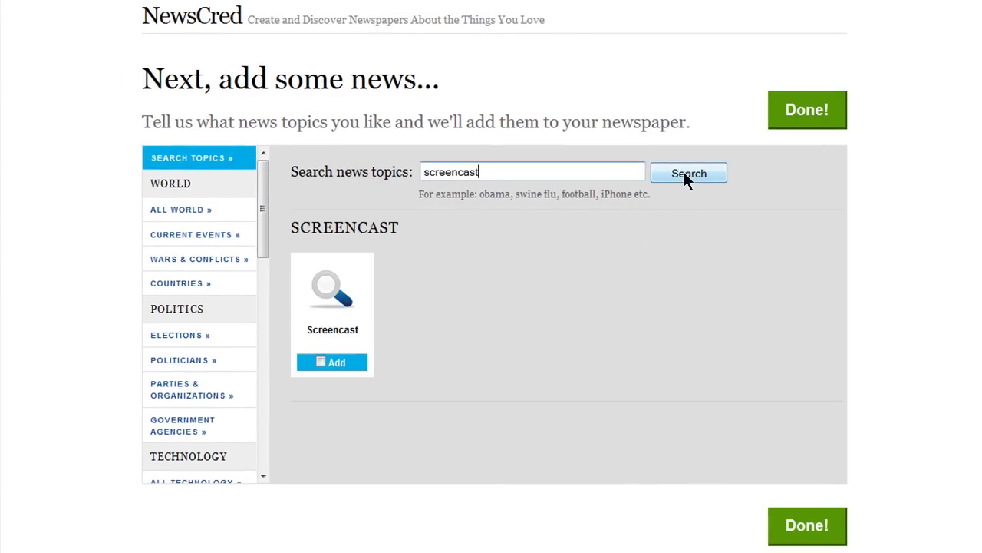
click(321, 362)
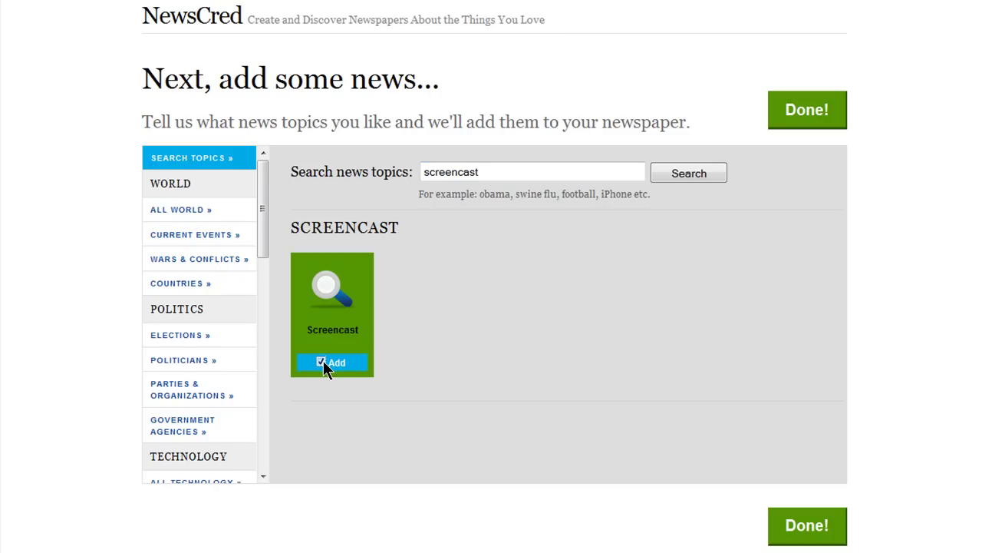
click(204, 234)
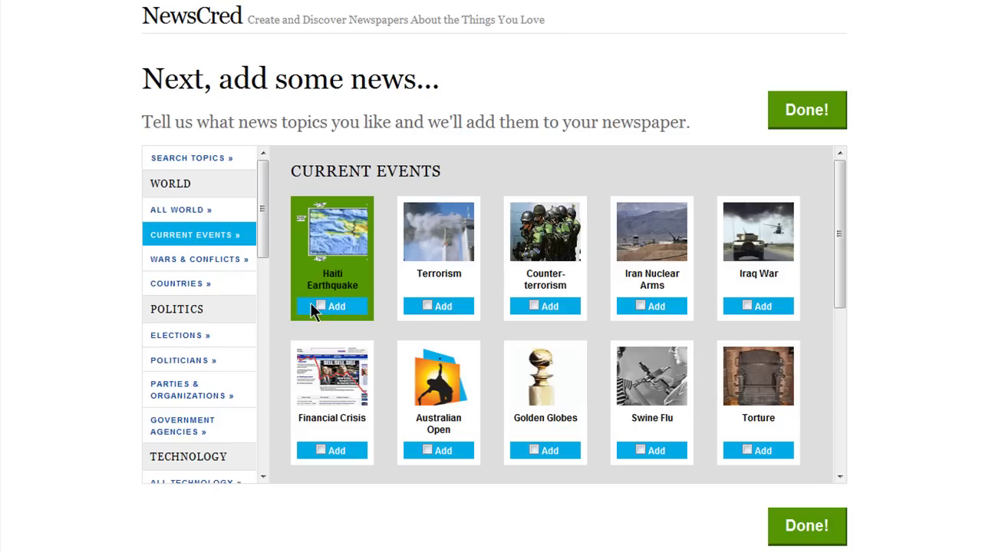
Add Olympics, Barack Obama and Hillary Clinton as topics
scroll(322, 306, down, 3)
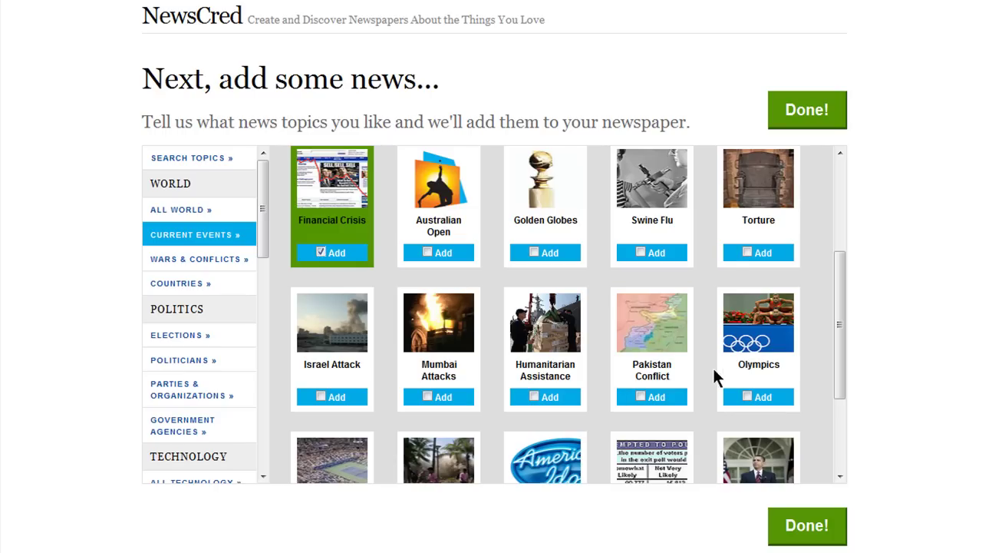
click(748, 396)
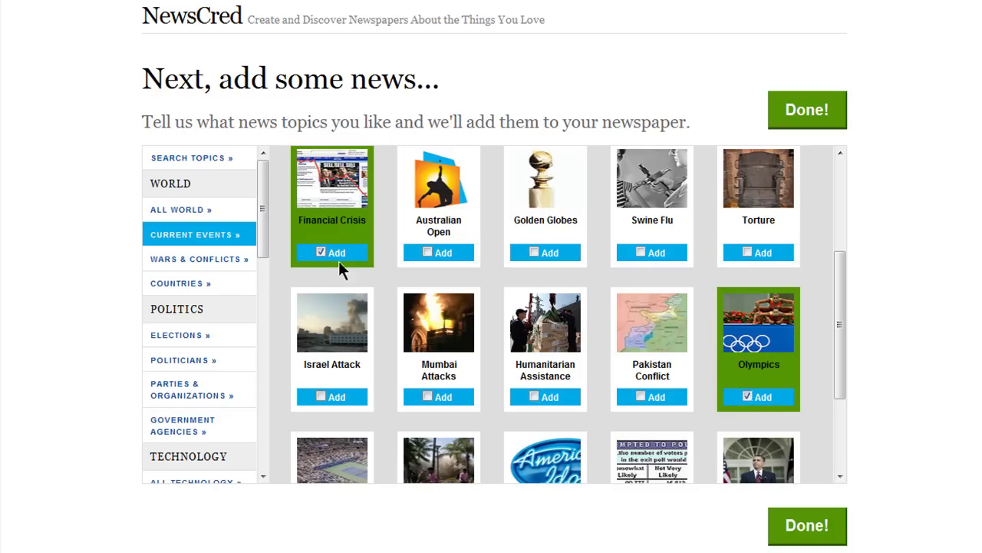
click(212, 357)
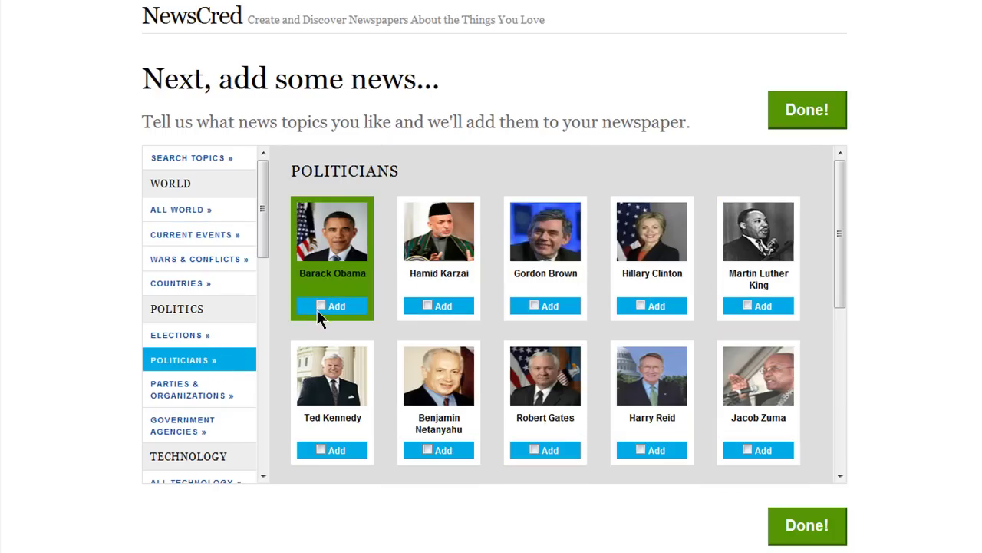
click(320, 306)
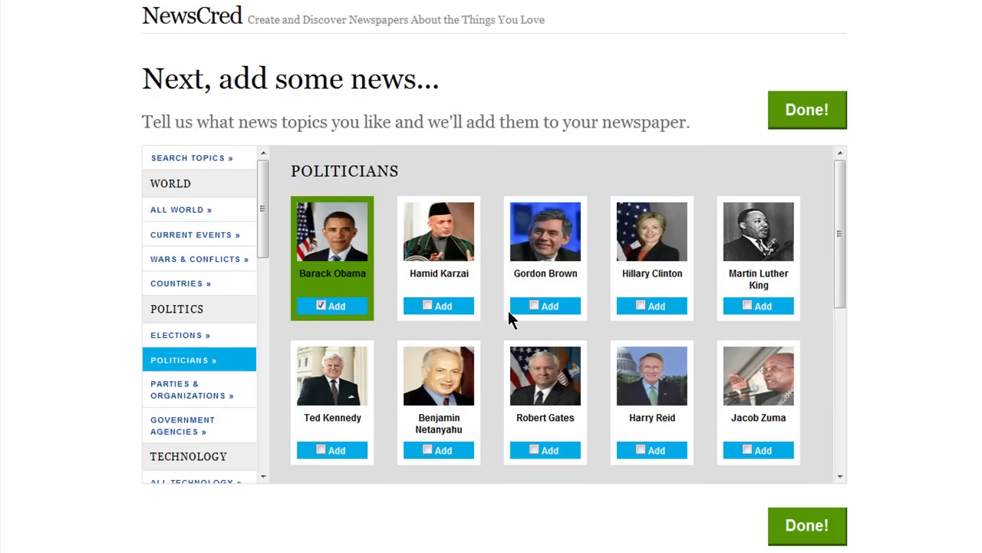
click(640, 305)
Add Google from Tech Companies and finish creating the newspaper
scroll(640, 303, down, 2)
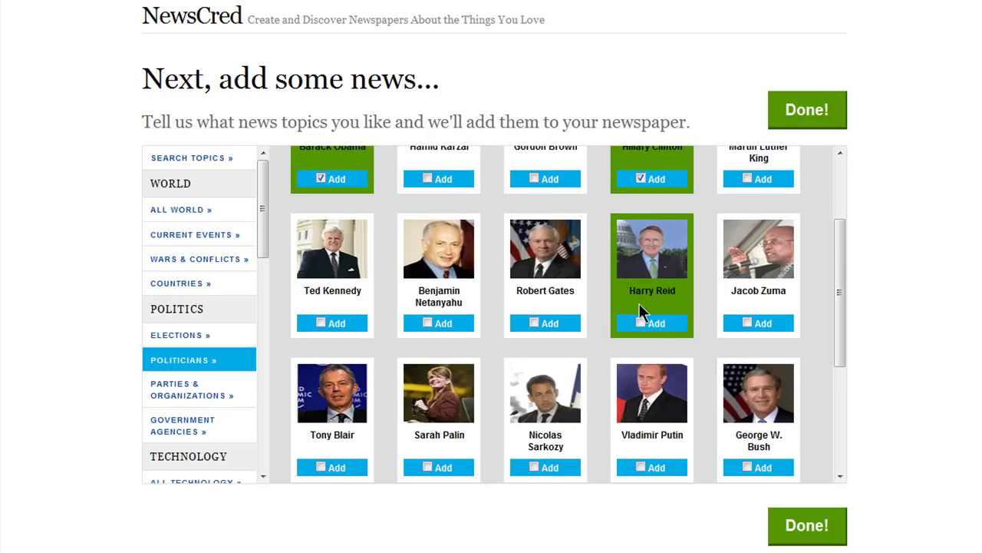
scroll(640, 303, down, 3)
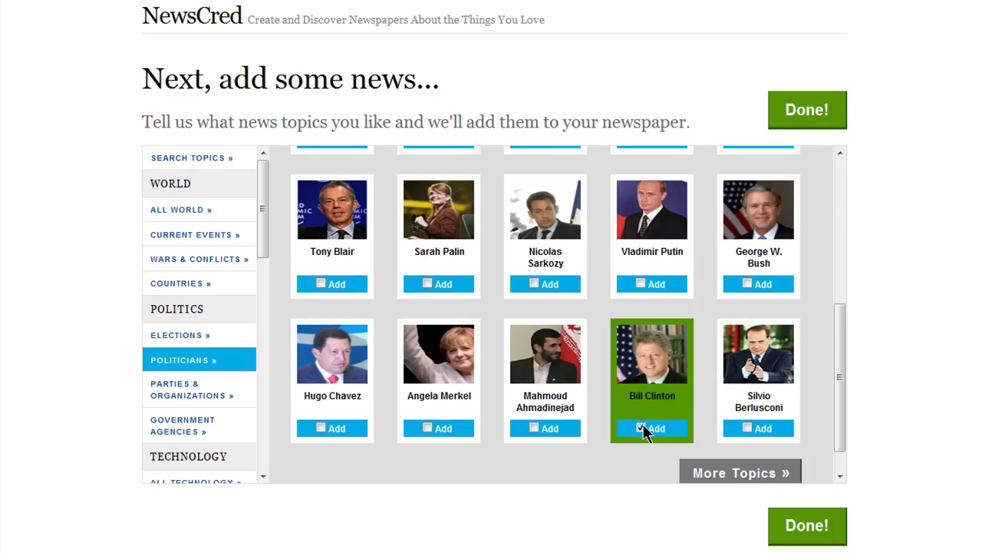
drag(262, 238, 264, 328)
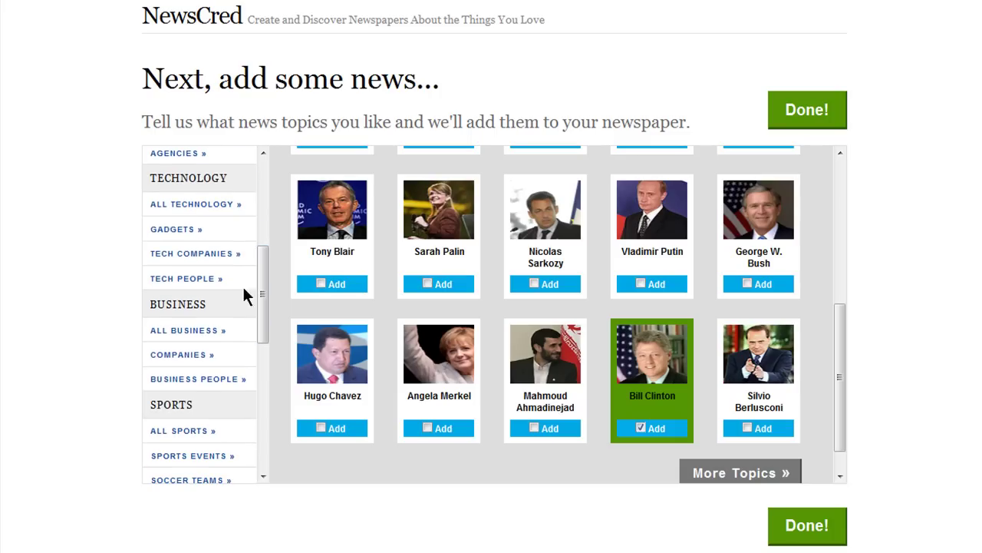
click(221, 253)
click(320, 307)
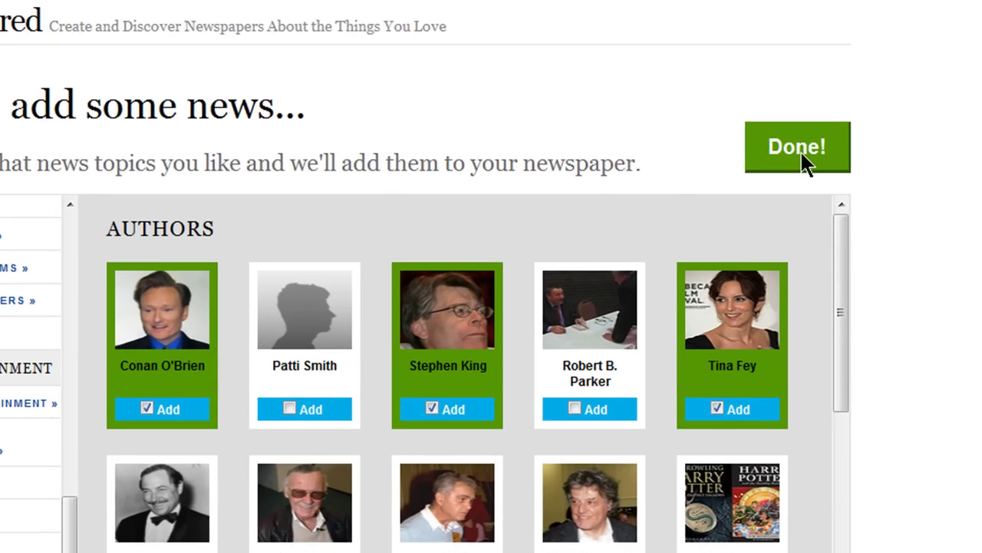
click(803, 159)
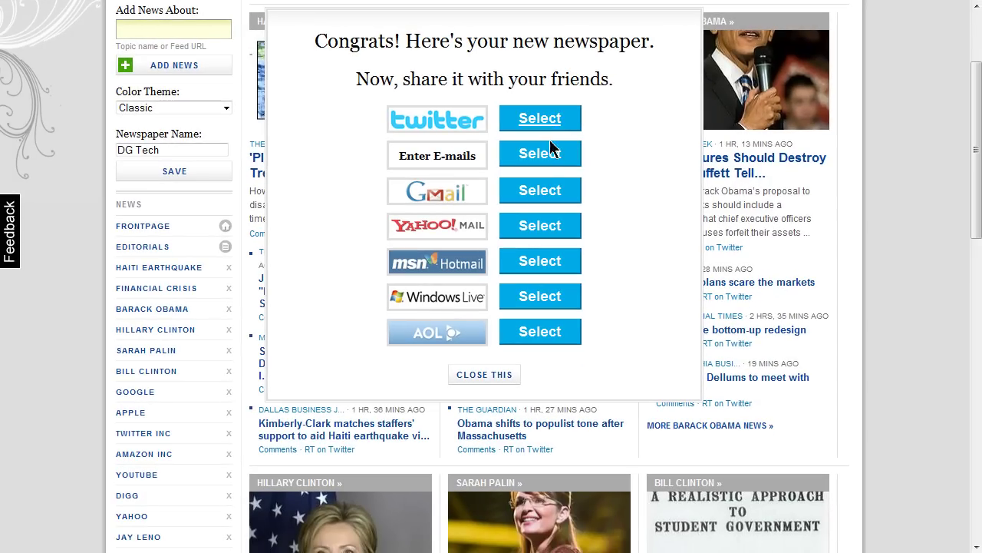
Close the congratulations sharing prompt to reveal the DG Tech front page
click(488, 374)
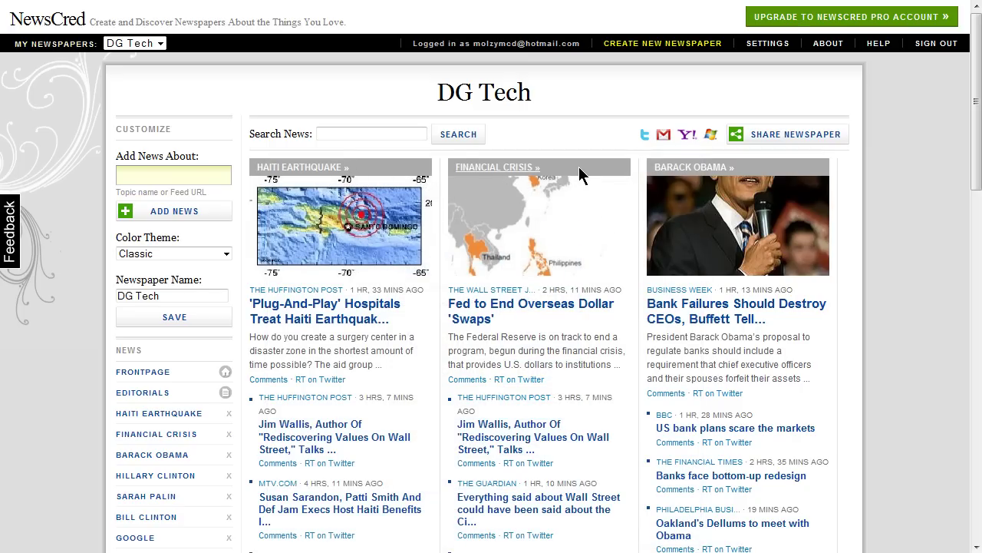
scroll(579, 169, down, 4)
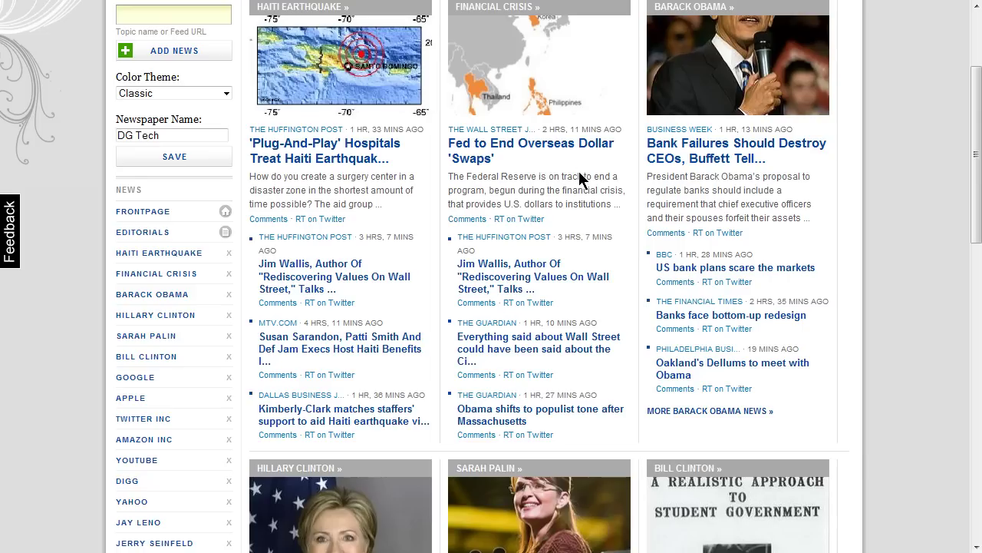
scroll(580, 170, down, 3)
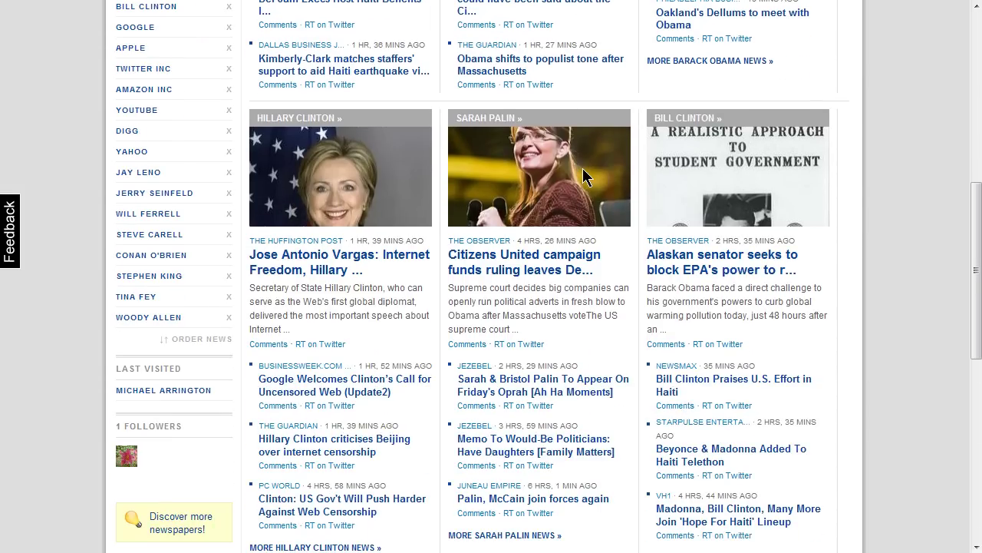
scroll(583, 176, down, 4)
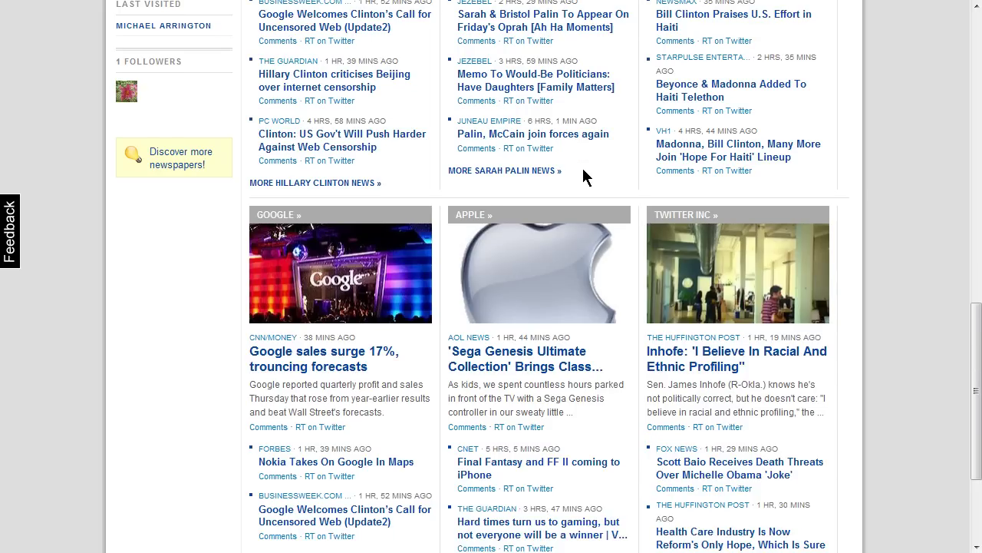
scroll(583, 171, up, 3)
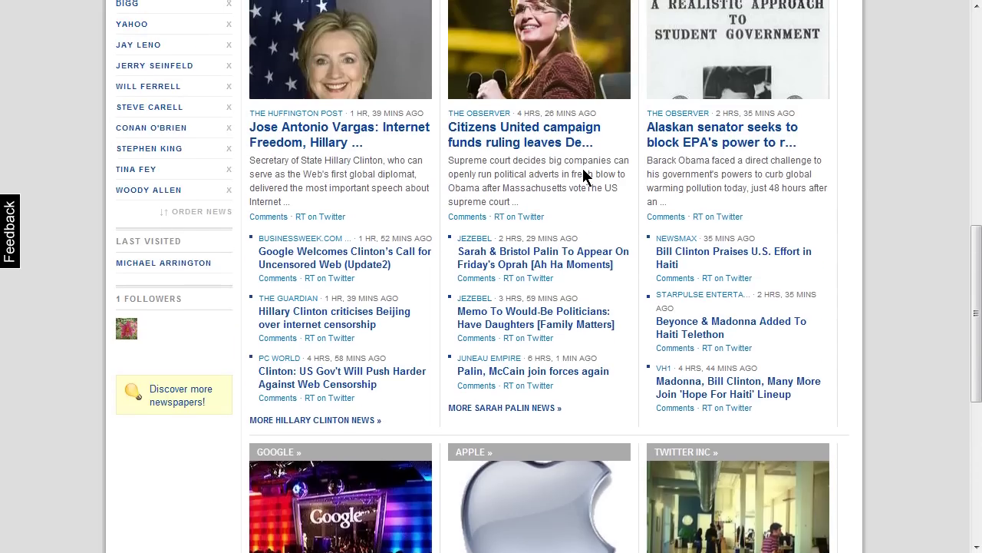
scroll(582, 169, up, 6)
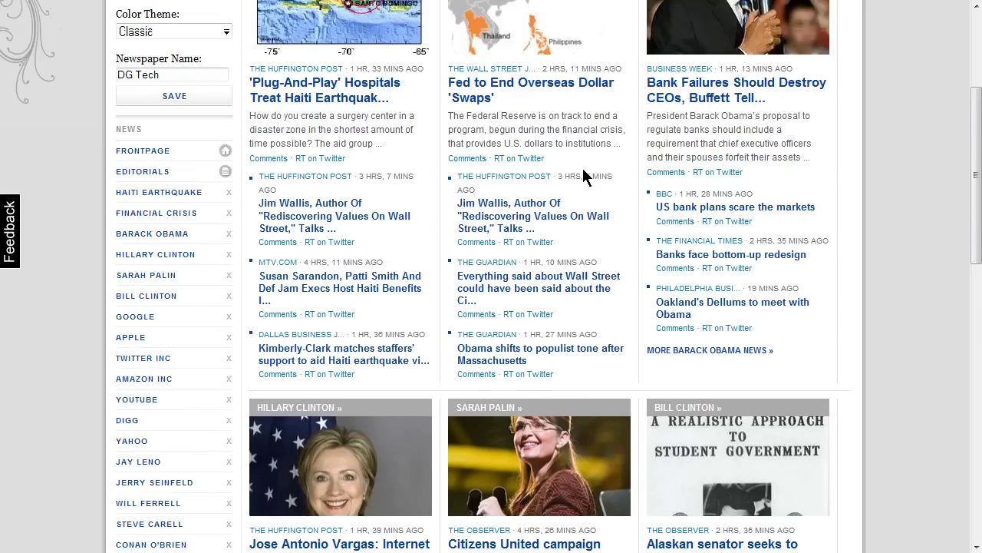
scroll(583, 177, up, 2)
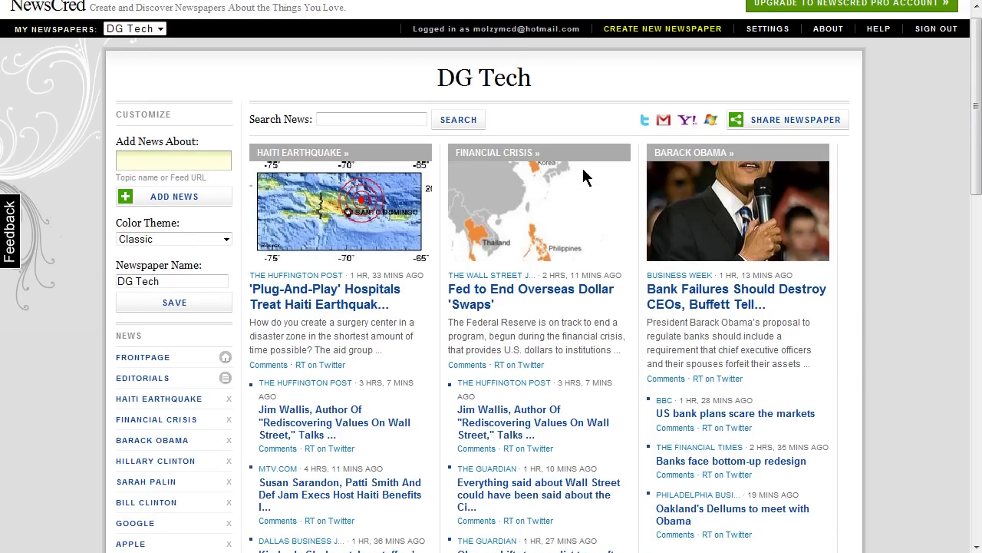
click(227, 241)
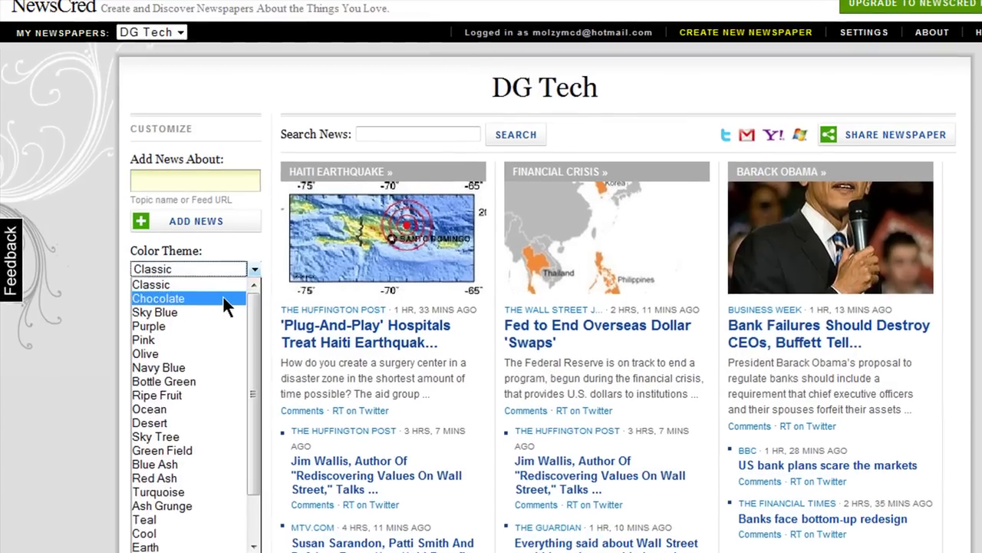
Preview the Chocolate, Sky Blue and Navy Blue themes, then apply Bottle Green
click(199, 266)
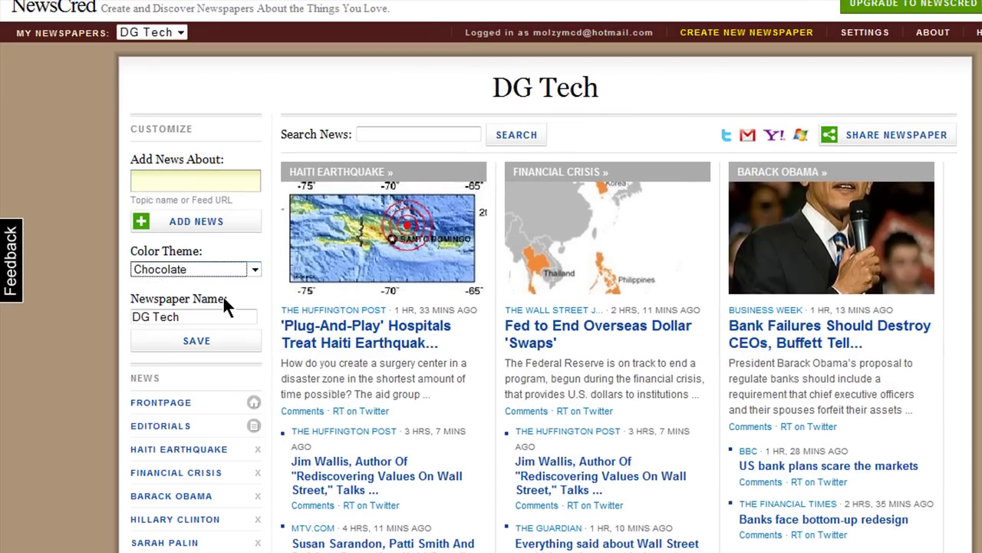
click(254, 270)
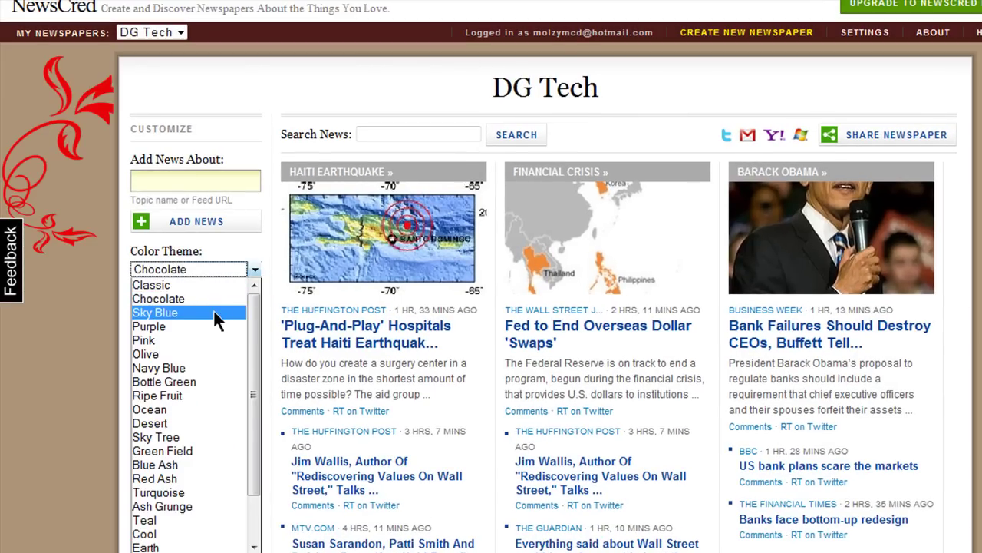
click(215, 313)
click(254, 270)
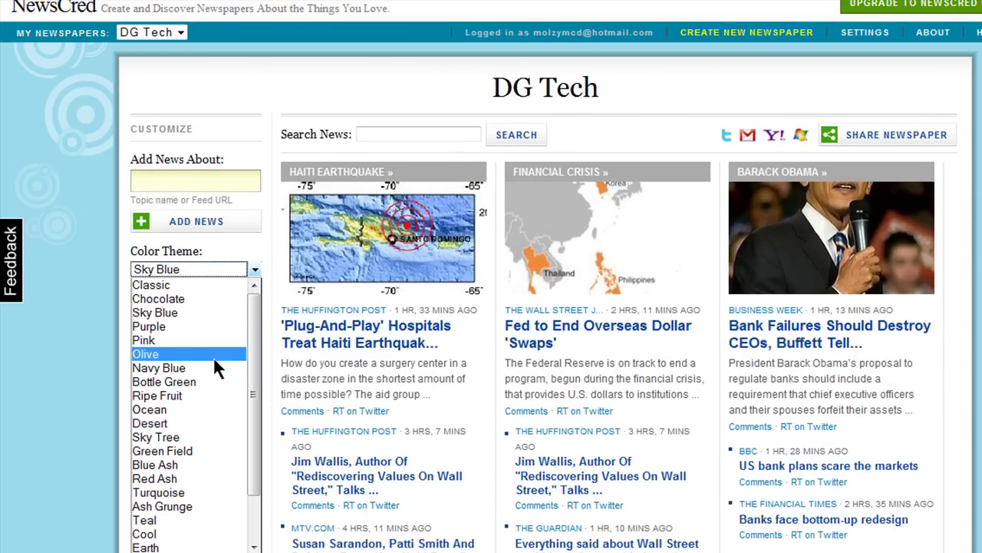
click(212, 367)
click(257, 271)
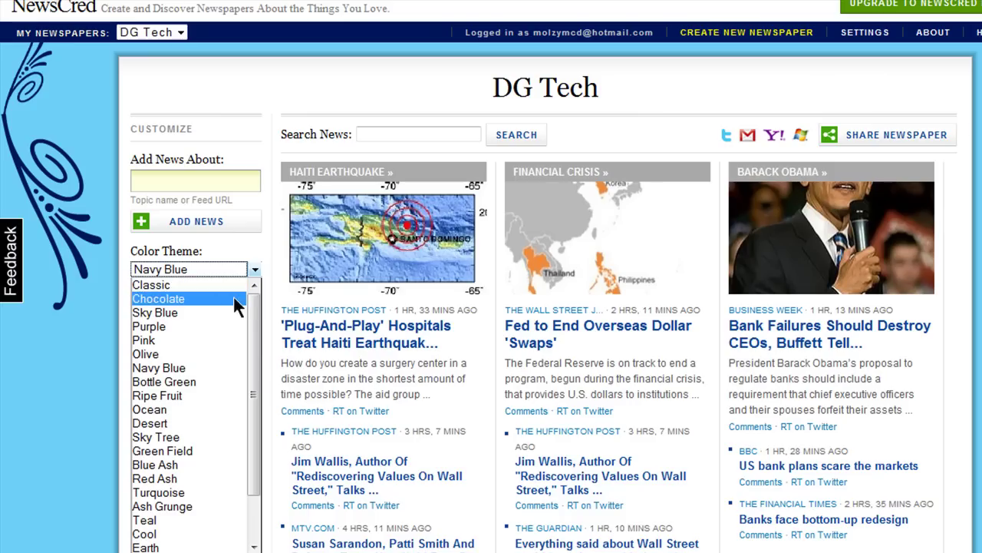
click(188, 383)
click(232, 321)
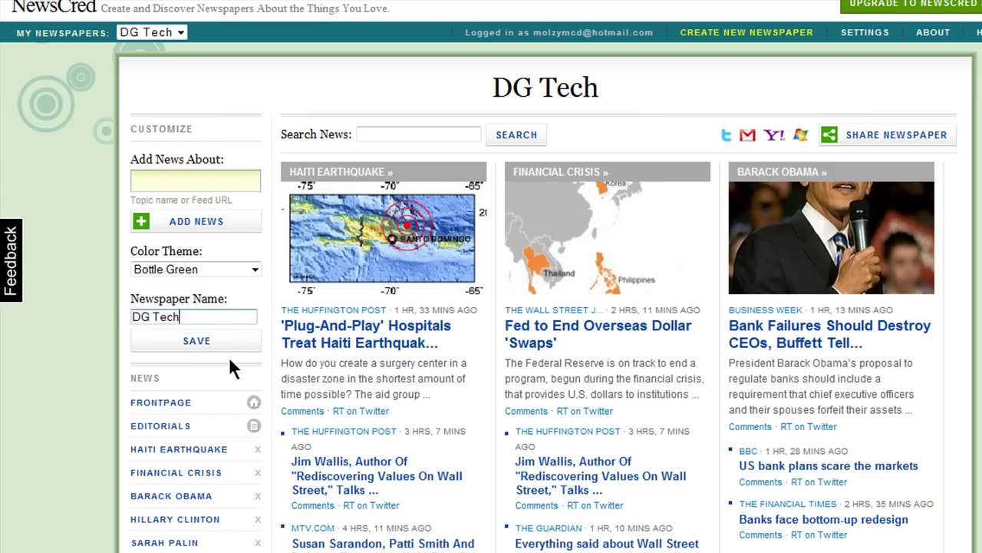
scroll(229, 367, down, 4)
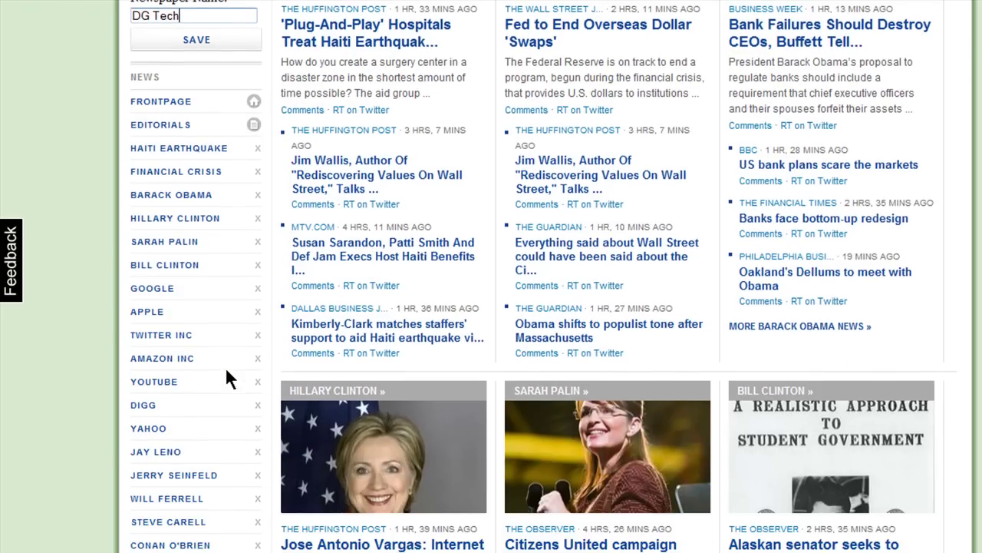
Move Woody Allen above Will Ferrell and Digg beneath Hillary Clinton, then save the order
scroll(225, 366, down, 2)
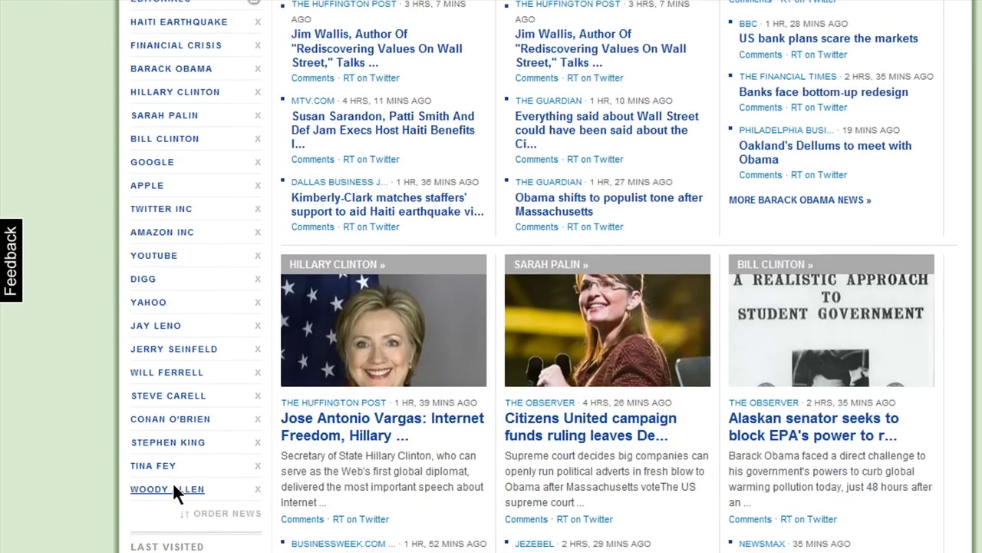
click(221, 514)
drag(241, 494, 260, 347)
drag(247, 281, 234, 224)
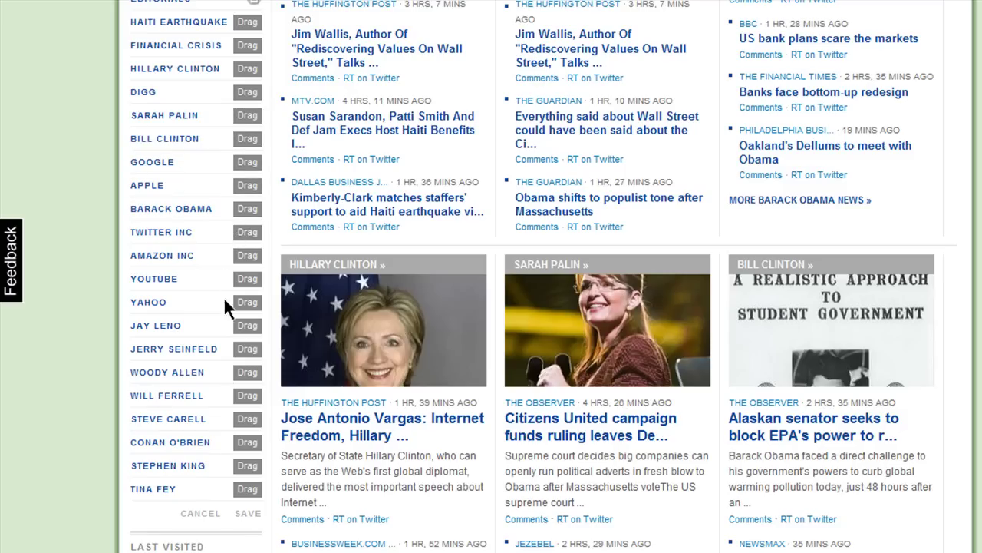
click(245, 514)
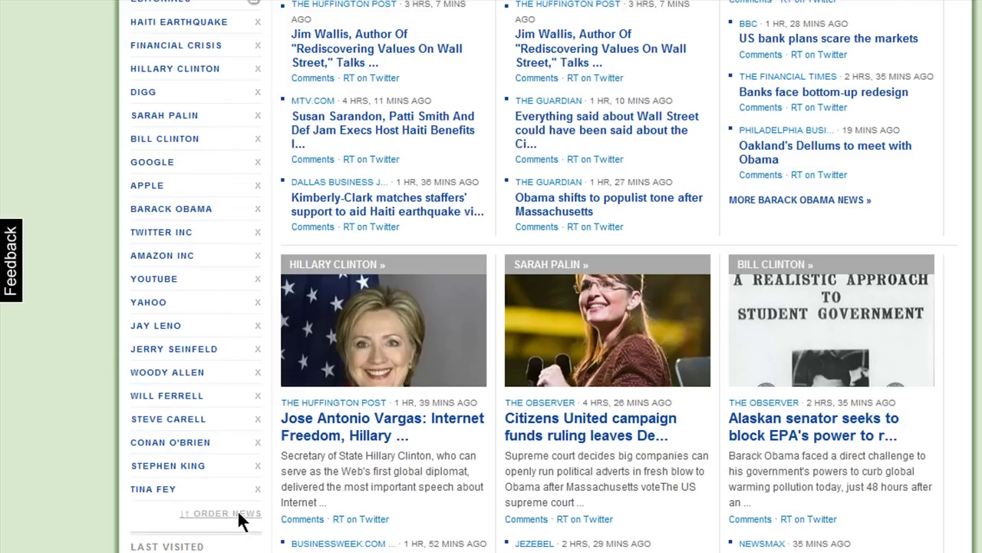
scroll(238, 520, up, 3)
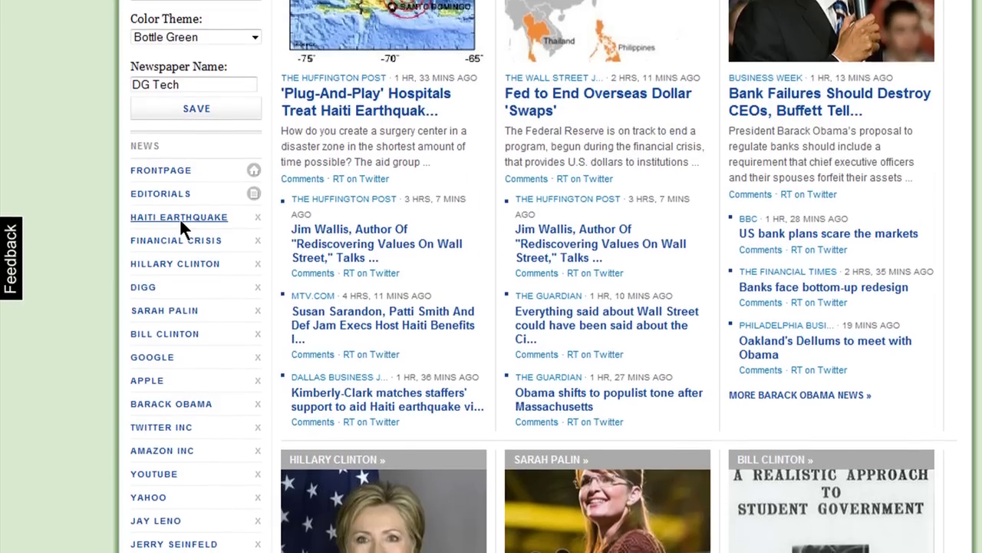
Add Michelle Obama, a related topic of Barack Obama, to the newspaper
click(179, 218)
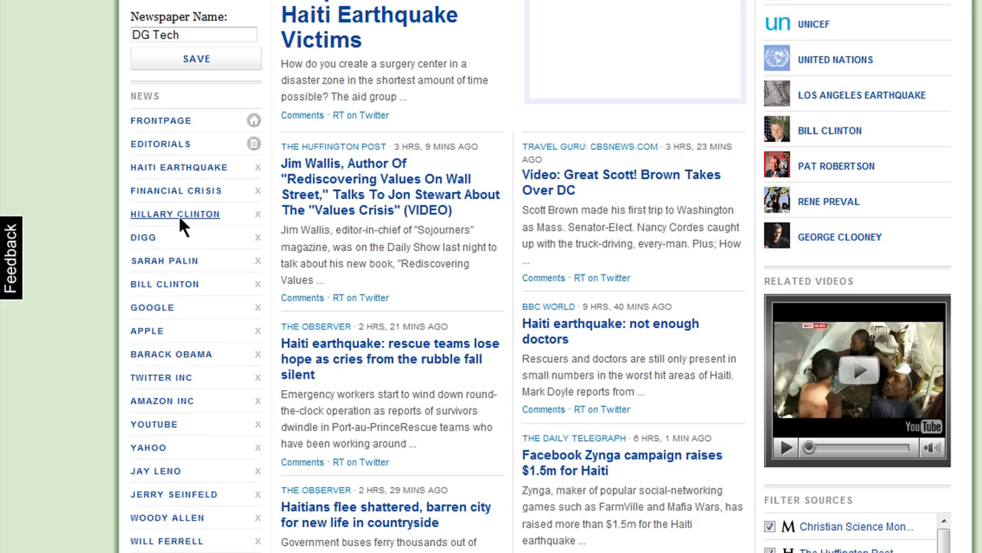
click(178, 354)
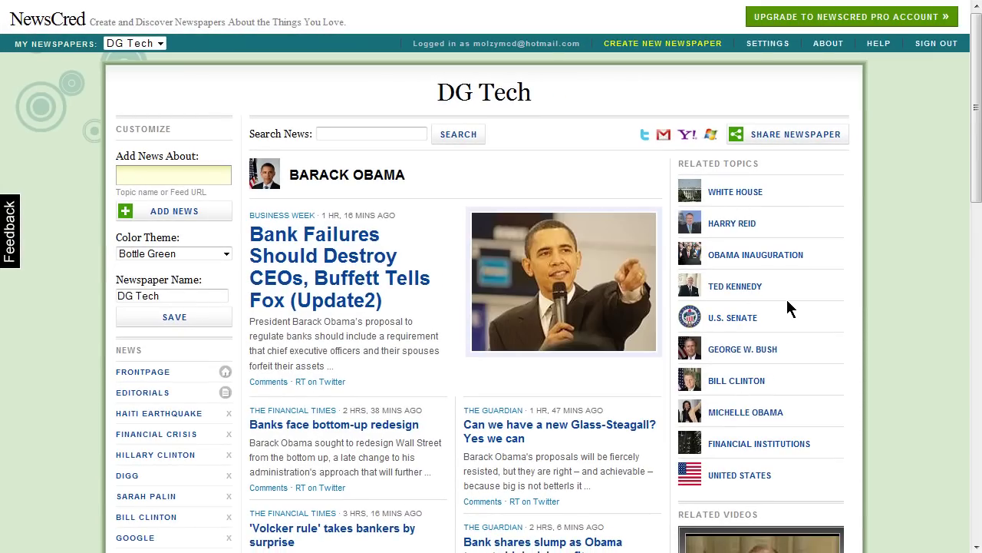
click(743, 413)
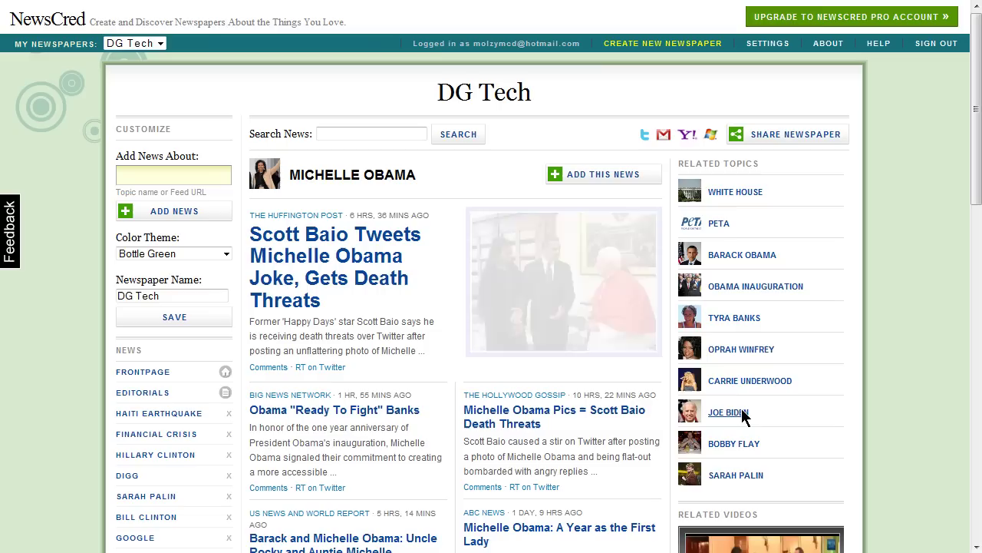
click(607, 181)
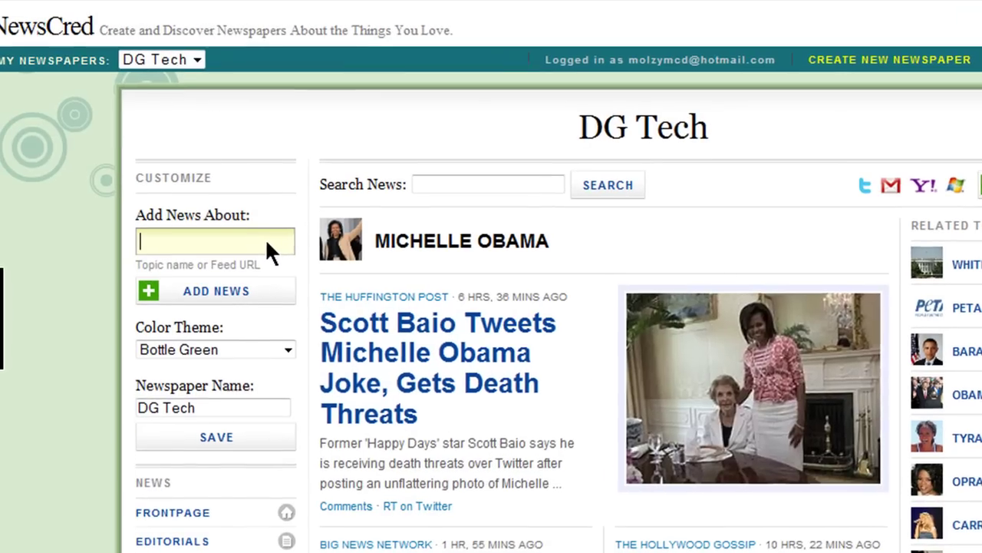
text(healthcare)
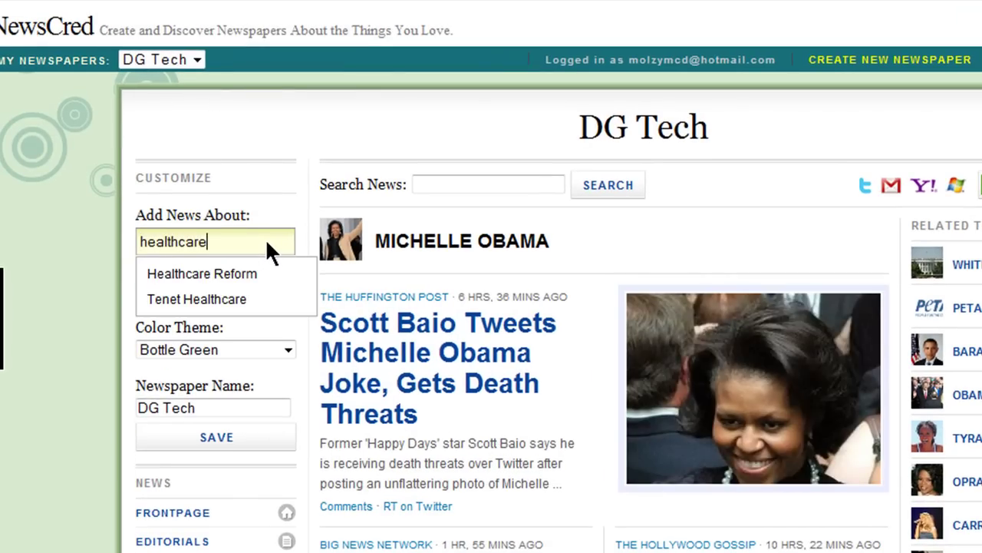
click(255, 269)
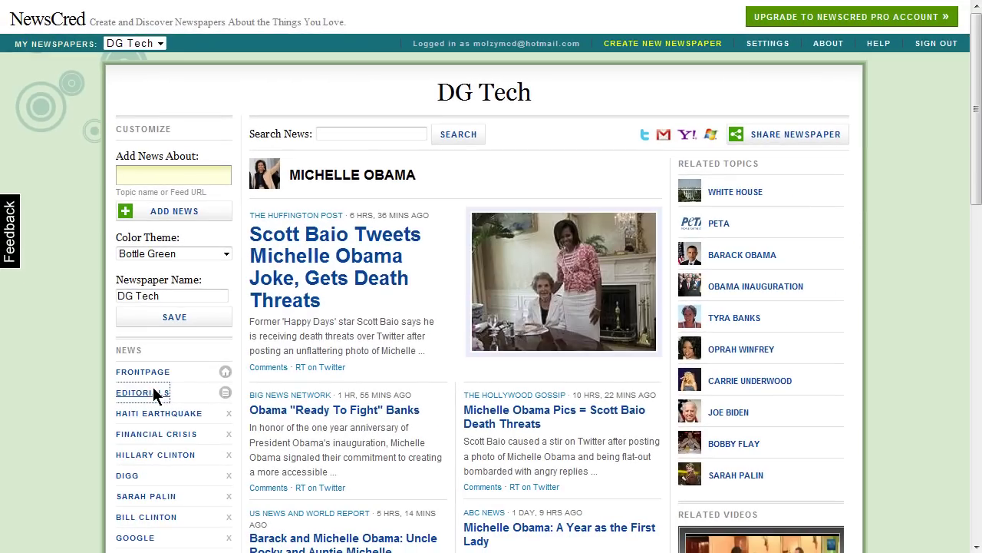
Retitle the Editorials section 'News By DemoGirl', choose a header image, and submit
click(154, 391)
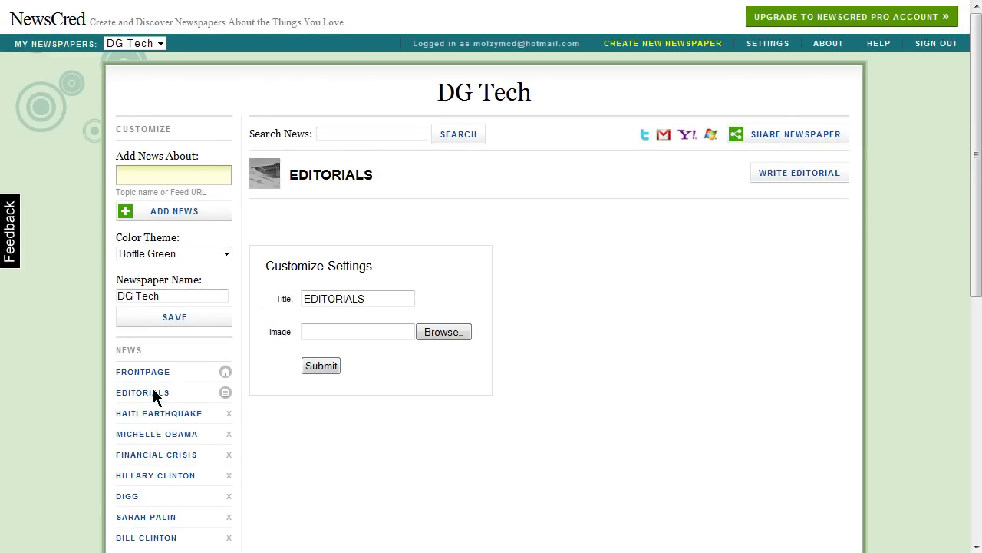
drag(372, 305, 302, 303)
text(News By DemoGirl)
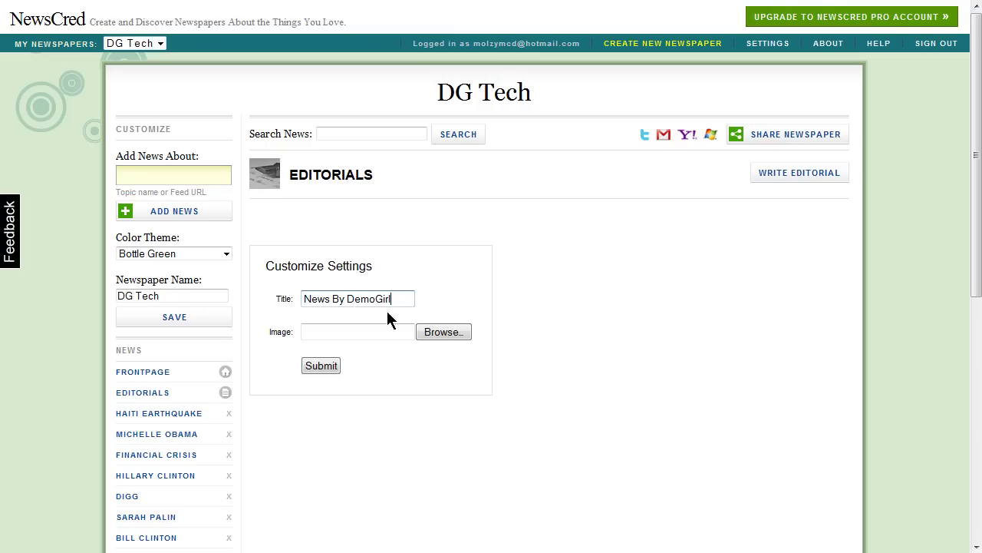
click(442, 332)
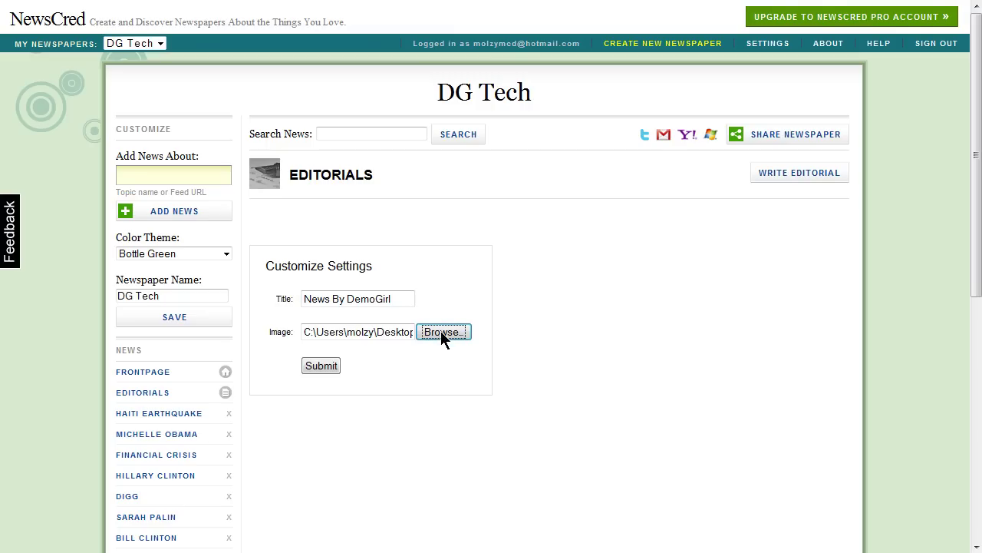
click(319, 366)
Publish the editorial 'First day!' with body 'Welcome to my first day of news!!', then return to the front page
click(793, 173)
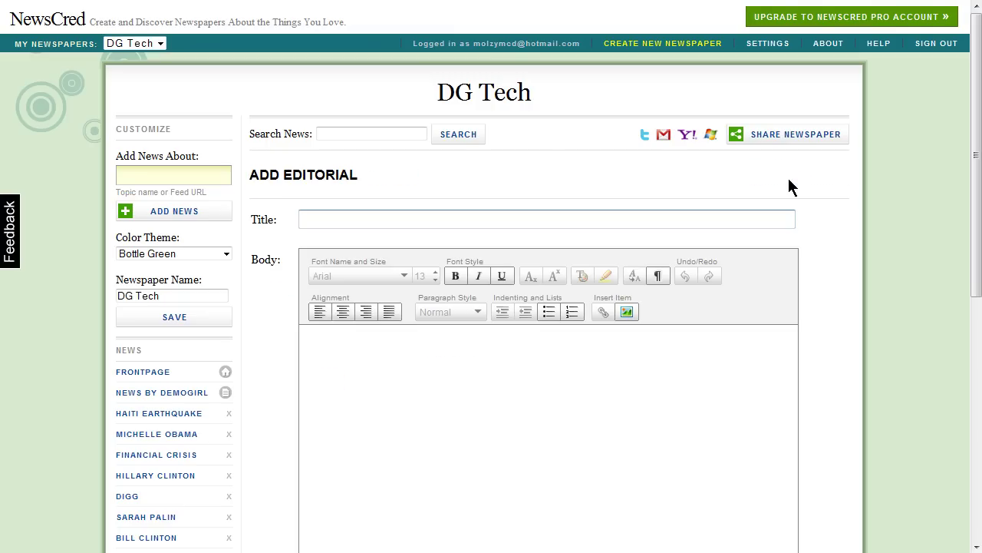
text(First day!)
click(723, 350)
text(Welcome to my first day of news!!)
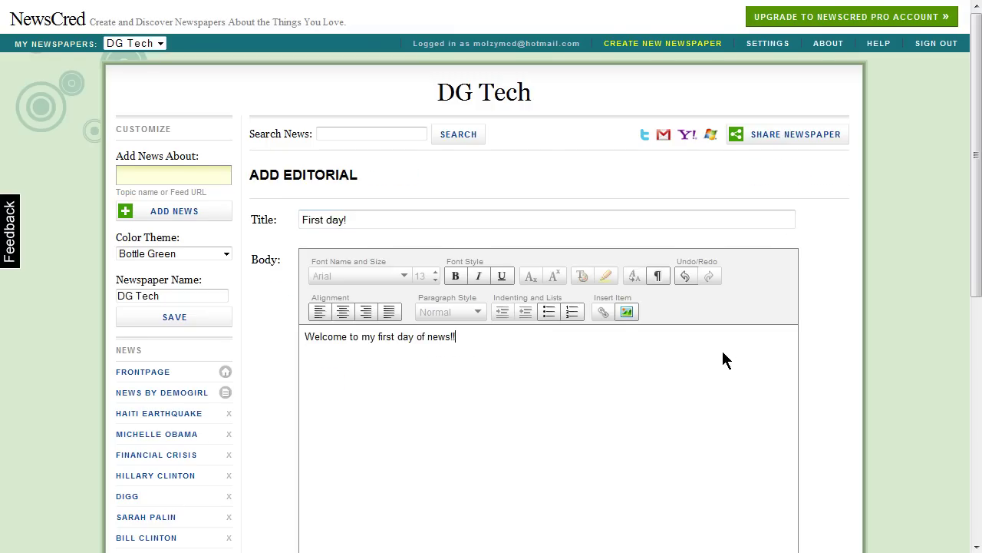
scroll(723, 350, down, 1)
scroll(722, 360, down, 3)
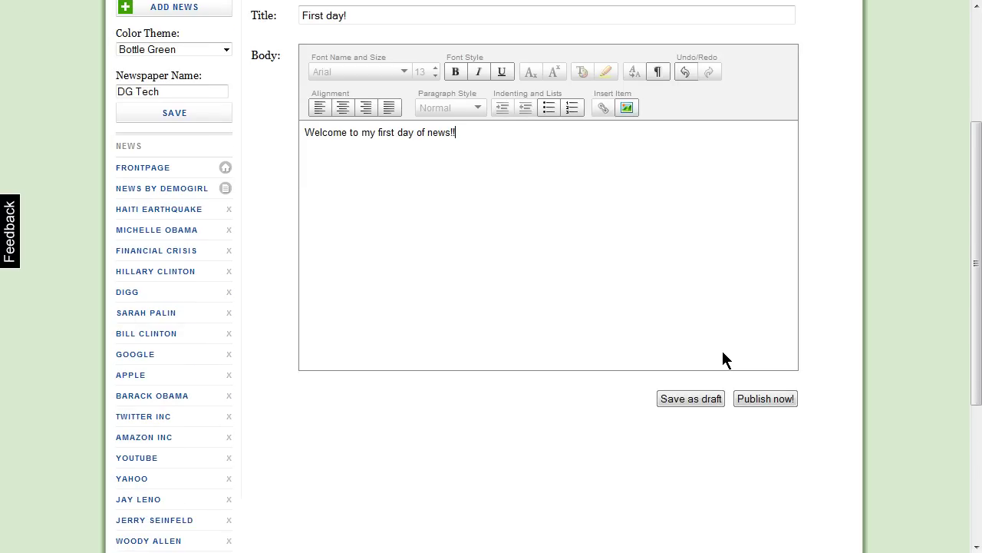
click(751, 401)
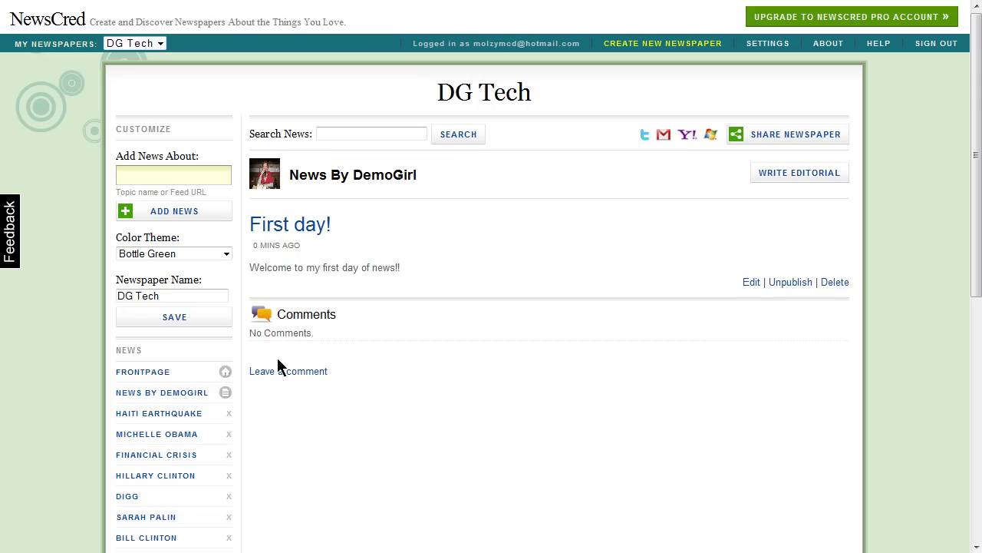
click(158, 371)
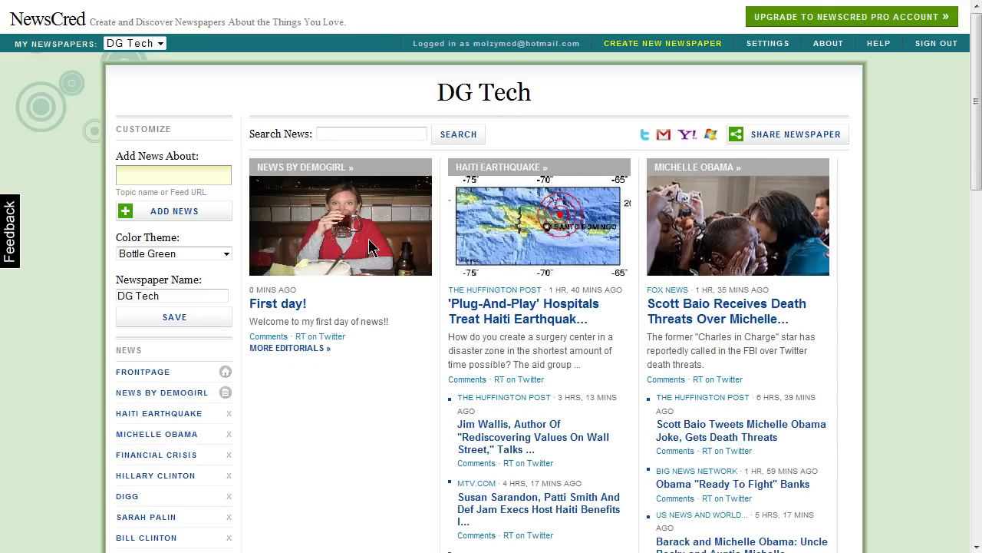
Open 'Discover more newspapers' from the bottom of the front page and browse the directory
scroll(368, 248, down, 6)
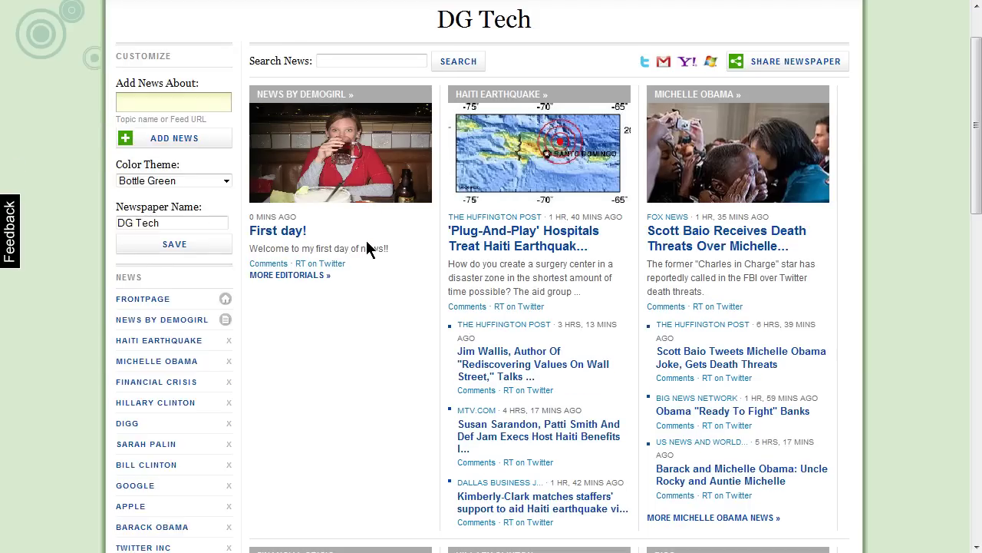
scroll(368, 250, down, 3)
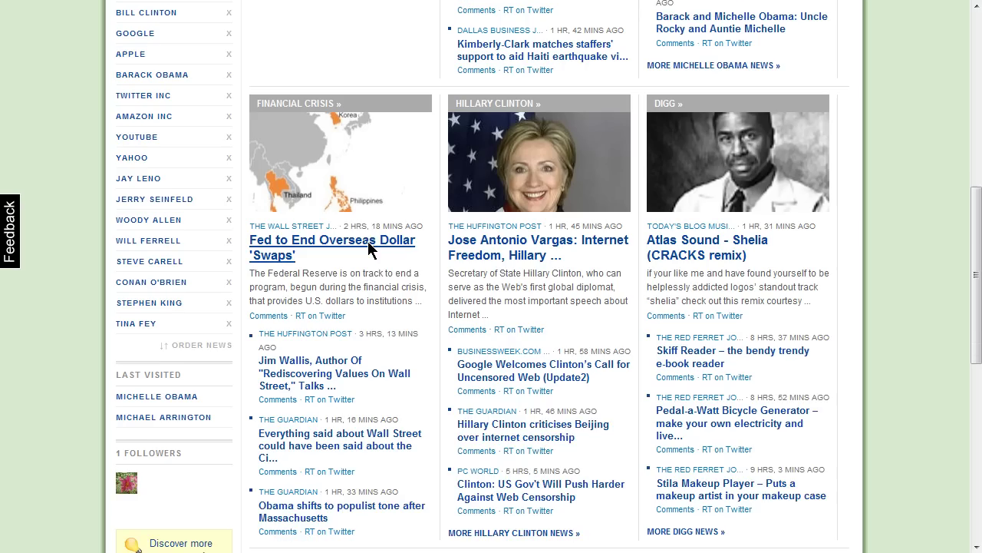
scroll(368, 248, down, 3)
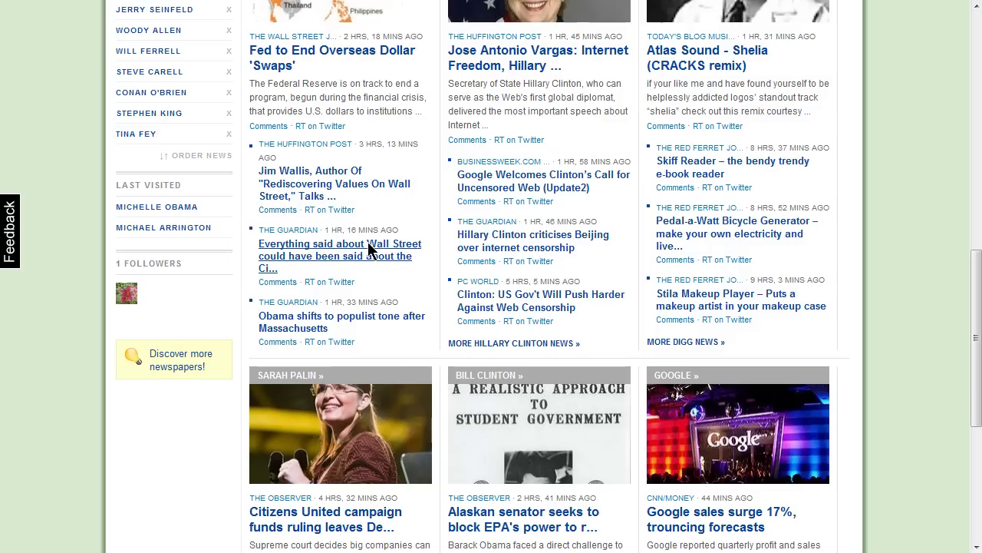
click(182, 356)
scroll(182, 355, down, 1)
scroll(182, 356, down, 1)
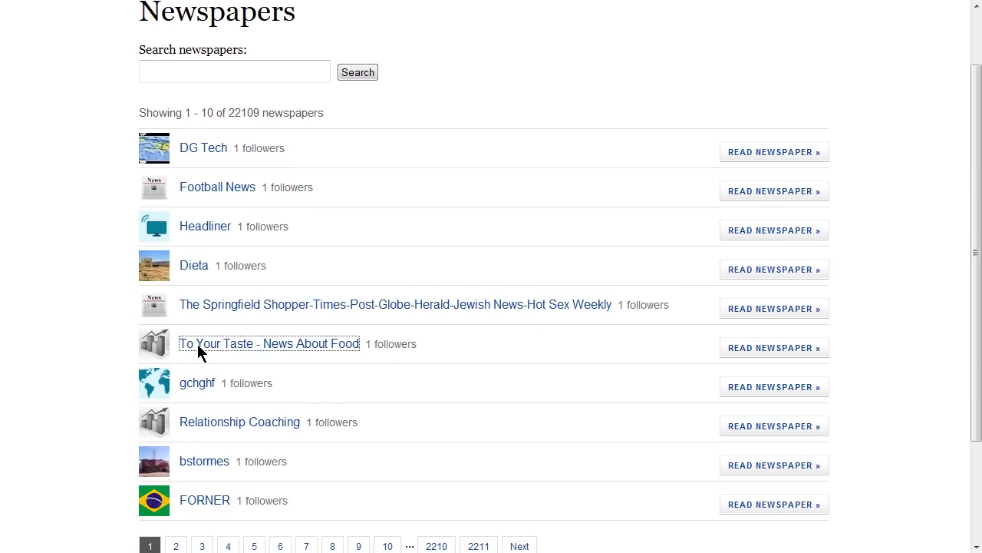
Follow 'To Your Taste - News About Food', then return to DG Tech from My Newspapers
click(197, 344)
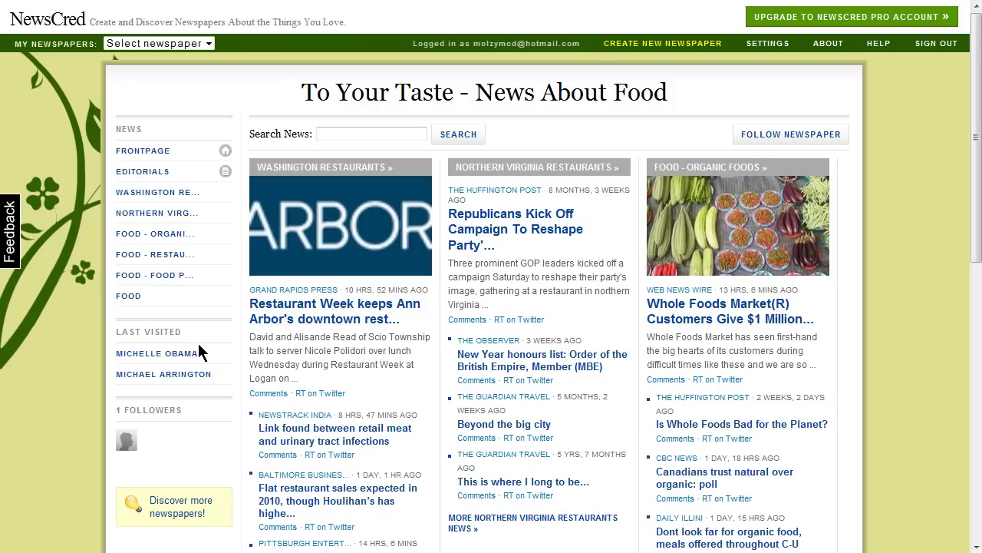
click(784, 135)
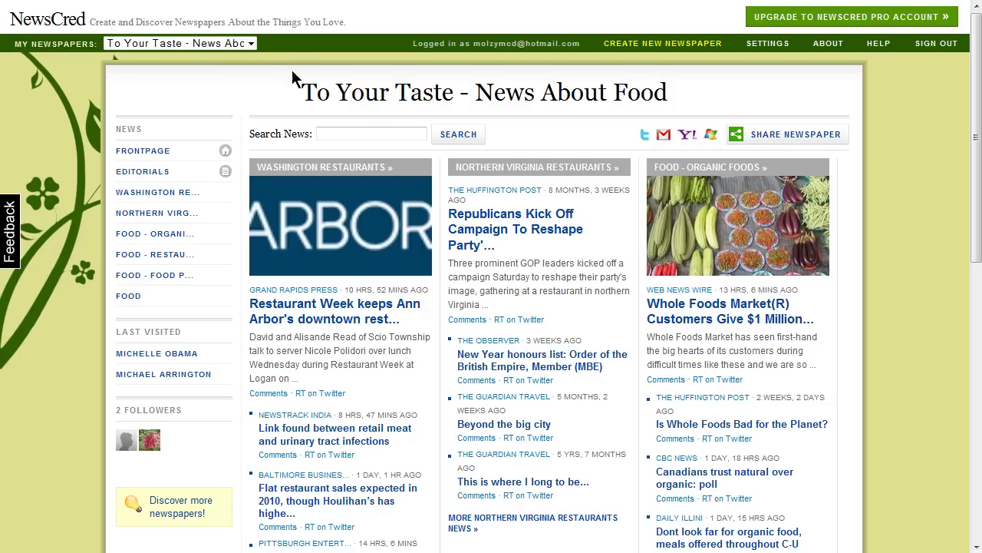
click(254, 46)
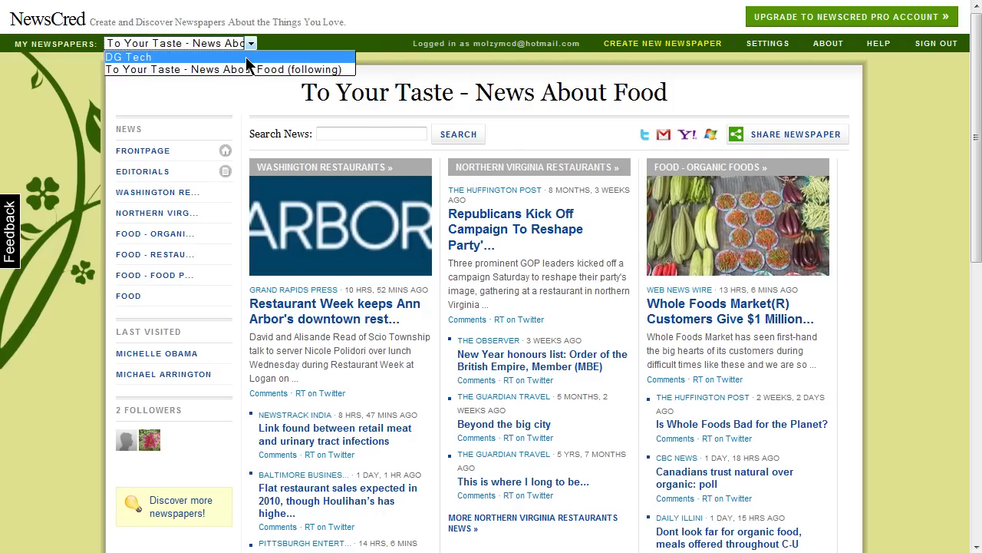
click(246, 57)
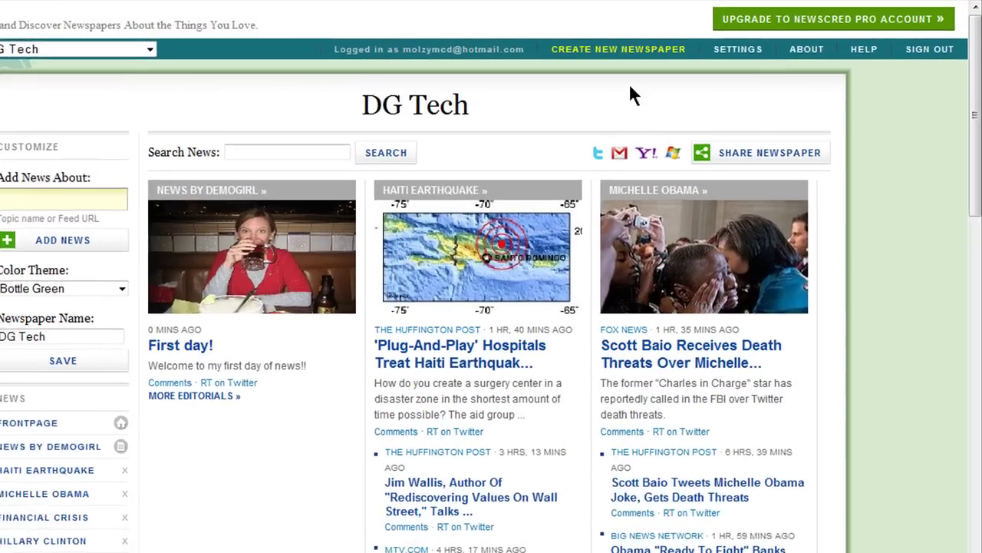